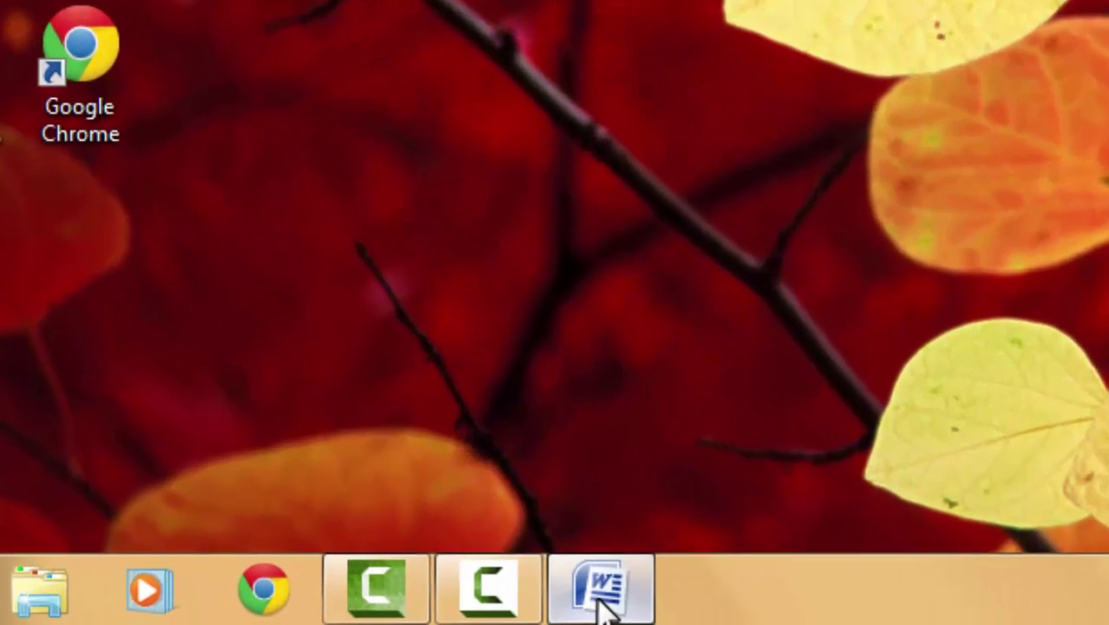
# Switch to the blank Microsoft Word document and display the rulers.
pyautogui.click(453, 599)
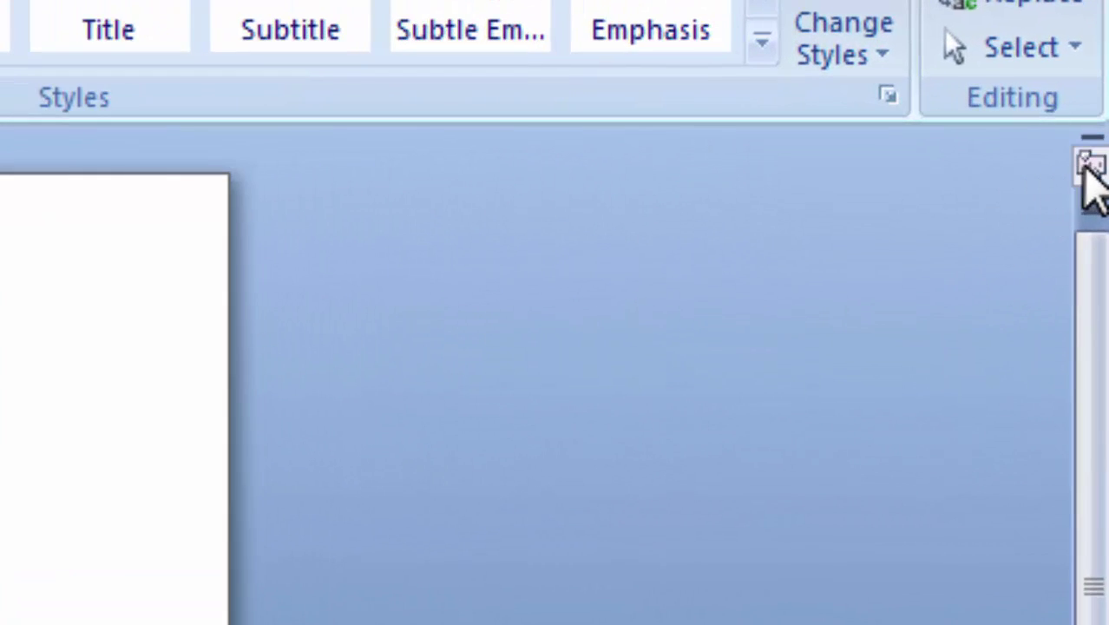
pyautogui.click(1090, 161)
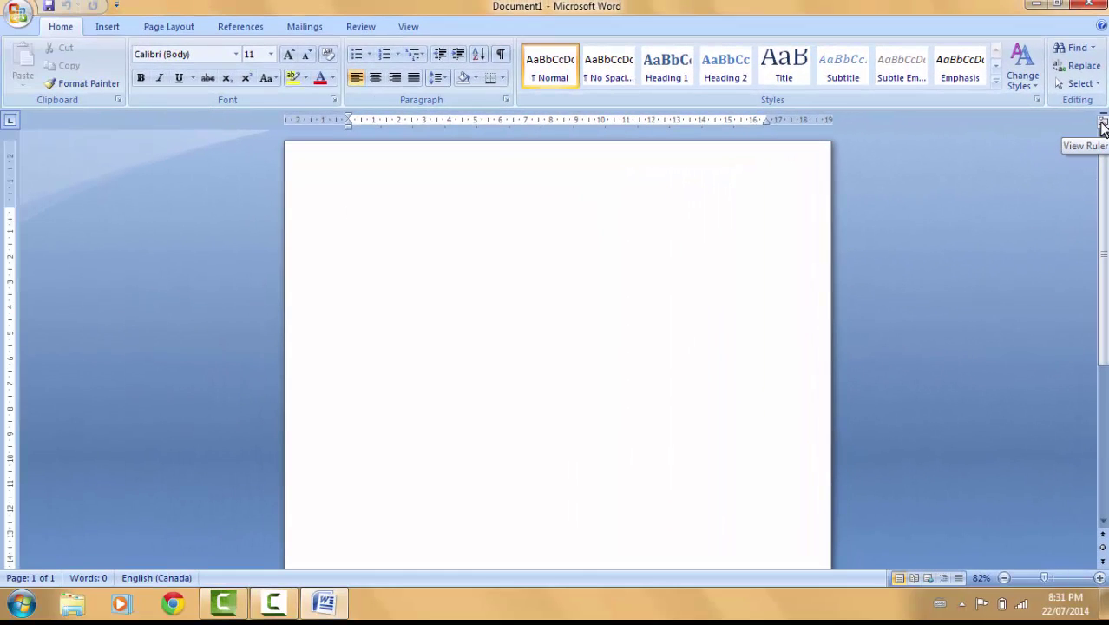
pyautogui.click(1103, 126)
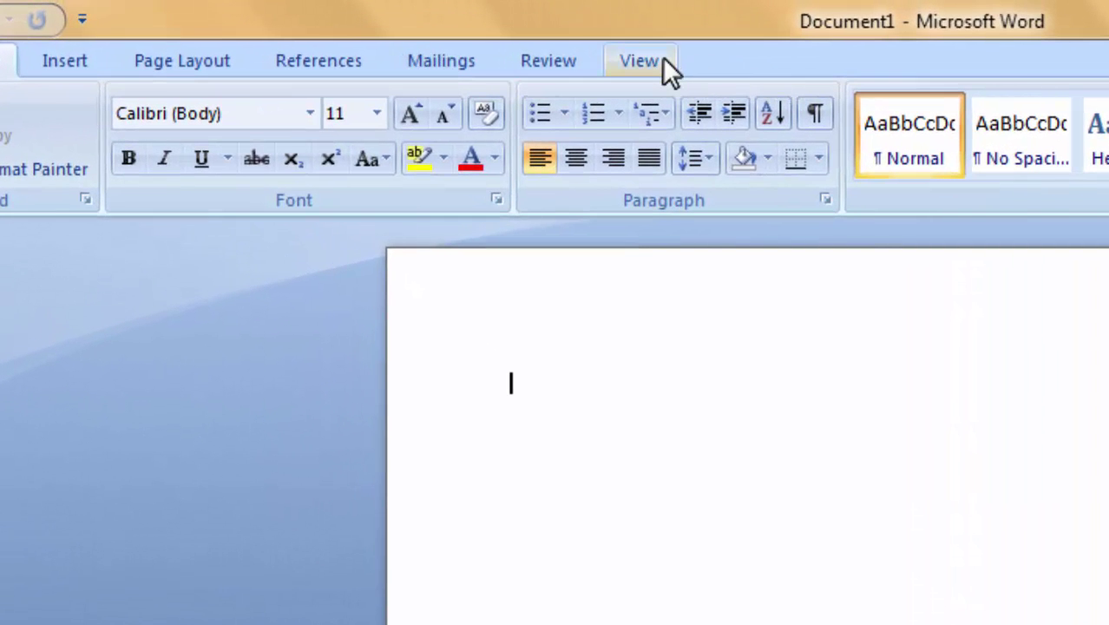
pyautogui.click(642, 61)
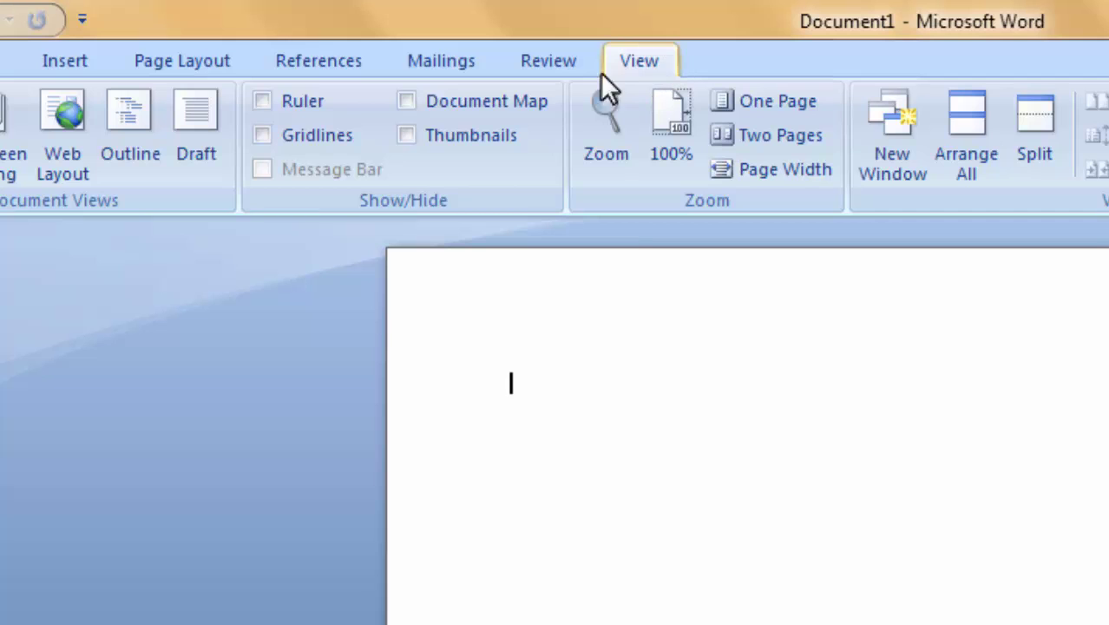
pyautogui.click(260, 101)
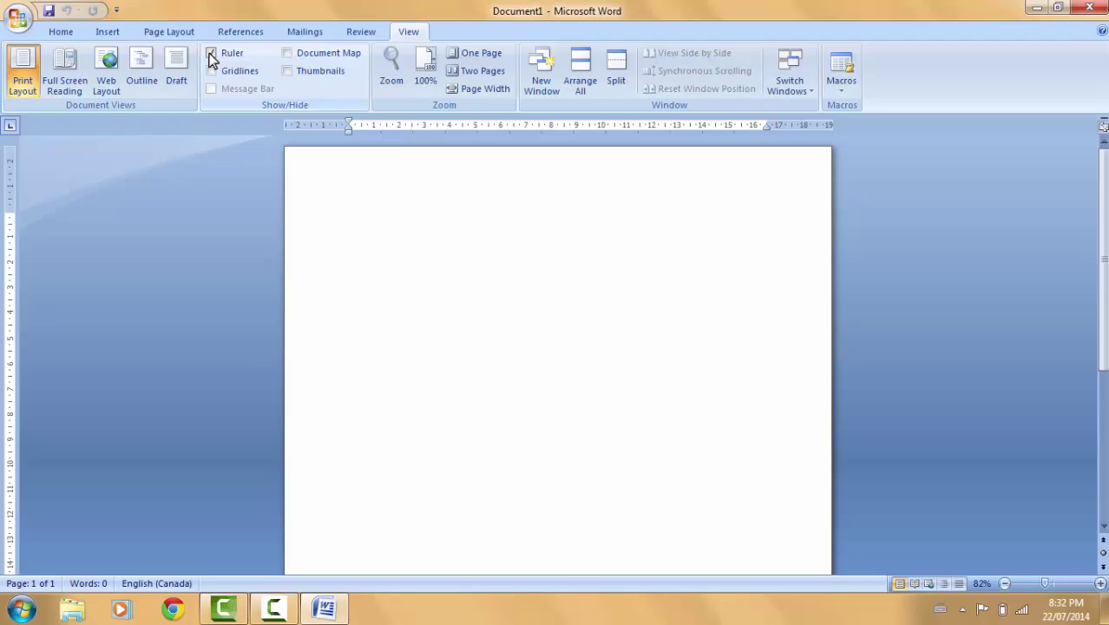
# Write "Margin movement." and move the left margin outward to about 1.3 cm and the right margin to about 1.6 cm.
pyautogui.write('Margin mo')
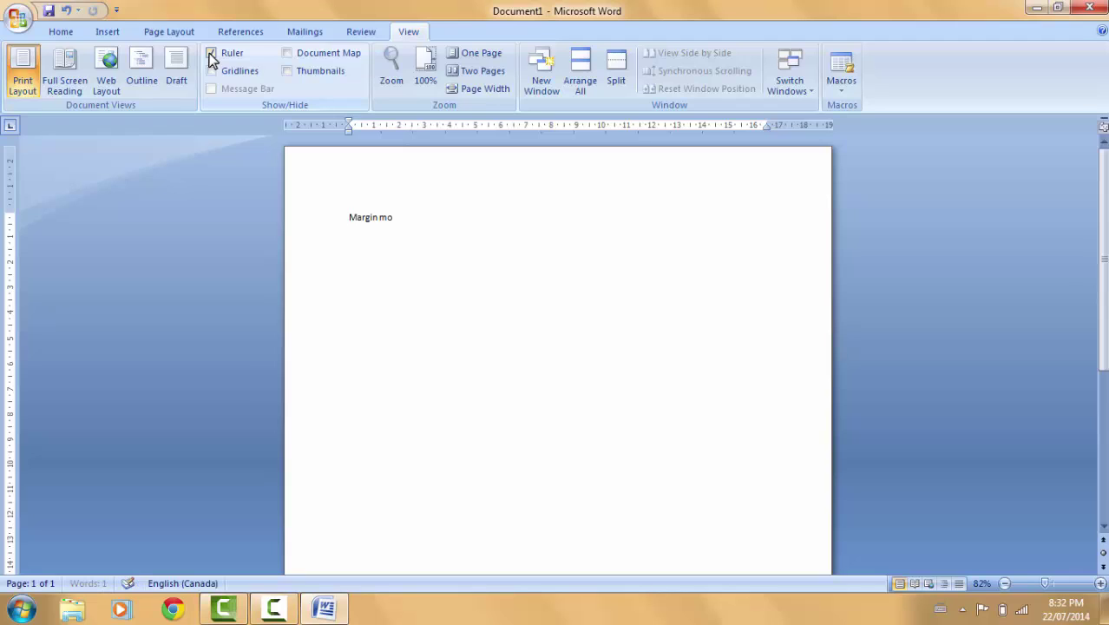
pyautogui.write('vement.')
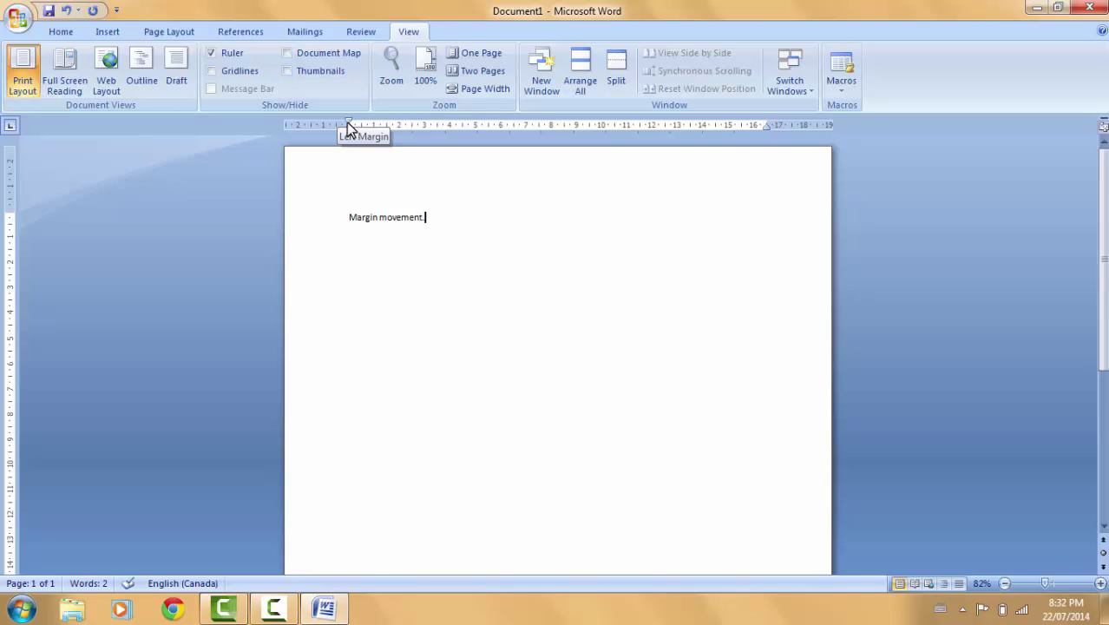
pyautogui.moveTo(347, 124)
pyautogui.mouseDown()
pyautogui.moveTo(303, 132)
pyautogui.moveTo(377, 132)
pyautogui.moveTo(316, 145)
pyautogui.mouseUp()
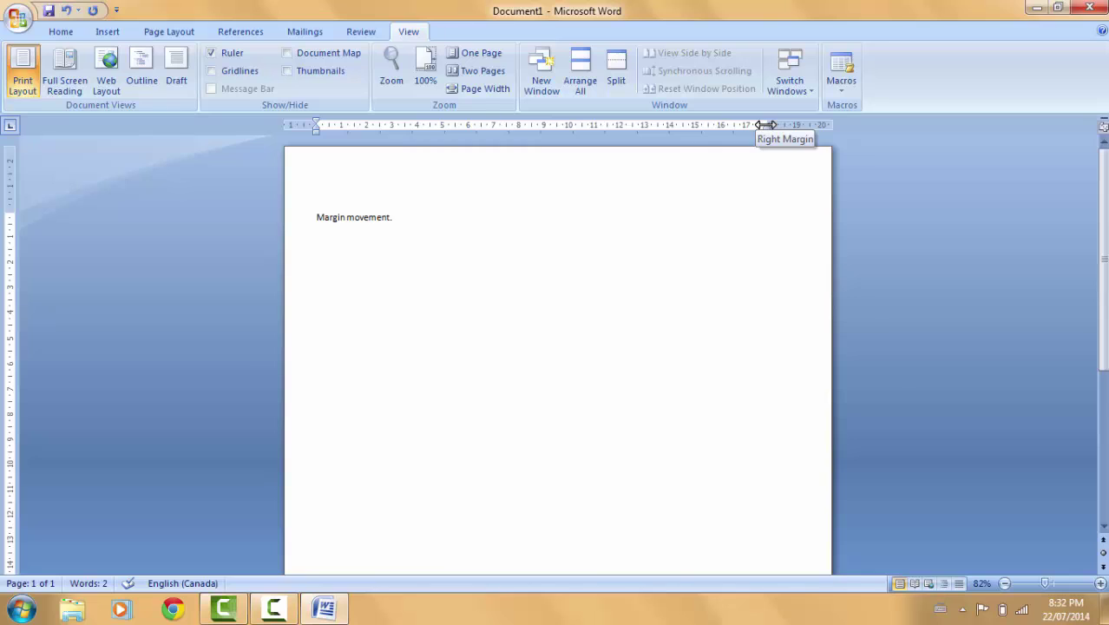
pyautogui.moveTo(767, 125)
pyautogui.mouseDown()
pyautogui.moveTo(811, 128)
pyautogui.moveTo(758, 146)
pyautogui.moveTo(794, 138)
pyautogui.mouseUp()
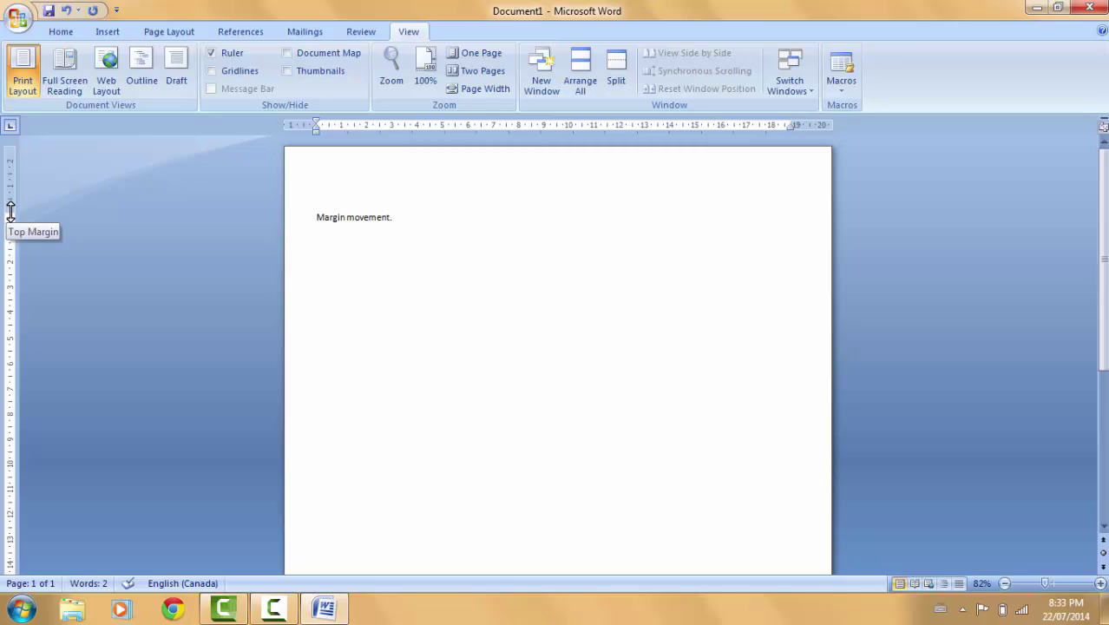
# Move the page's top margin up to about 1.3 cm and shift the bottom margin slightly lower.
pyautogui.moveTo(11, 211); pyautogui.dragTo(22, 177)
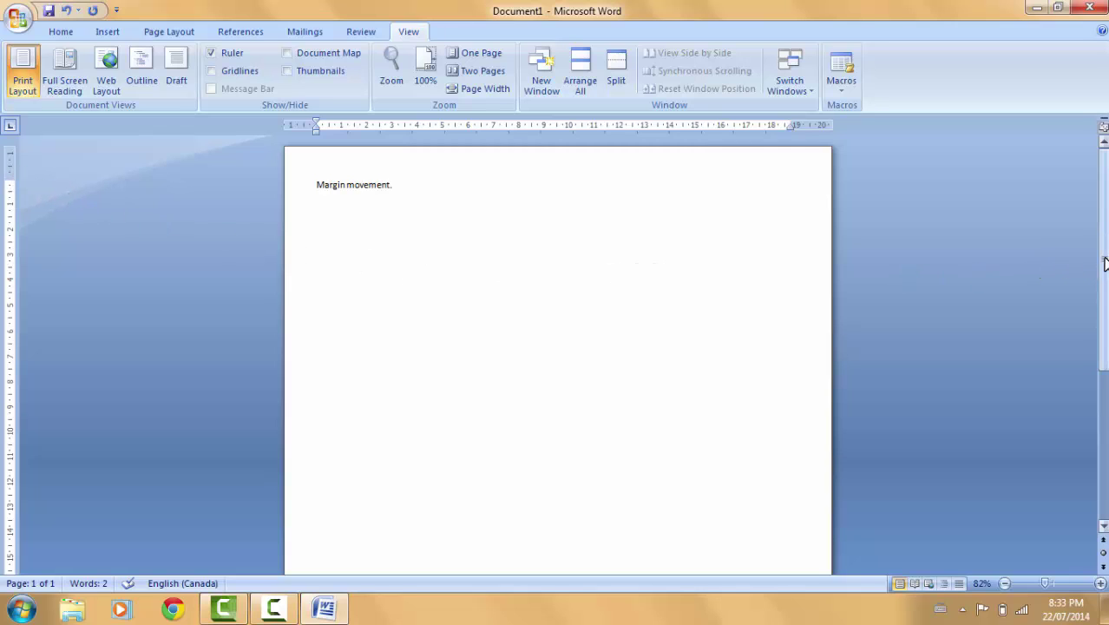
pyautogui.moveTo(1102, 267); pyautogui.dragTo(1100, 436)
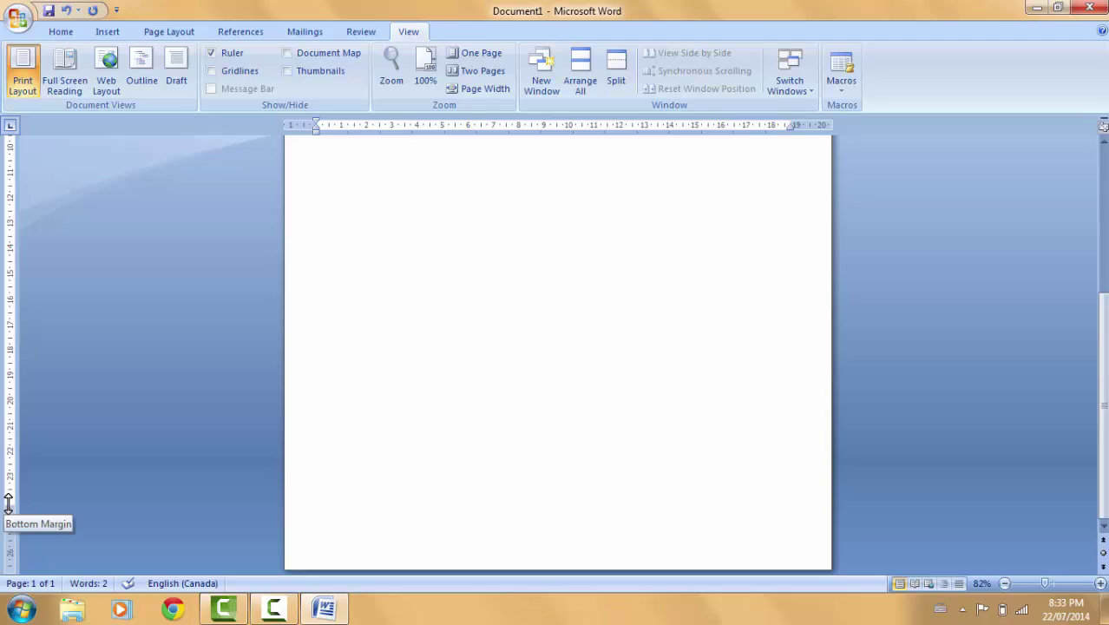
pyautogui.moveTo(8, 502)
pyautogui.mouseDown()
pyautogui.moveTo(16, 466)
pyautogui.moveTo(13, 493)
pyautogui.moveTo(32, 545)
pyautogui.moveTo(29, 519)
pyautogui.mouseUp()
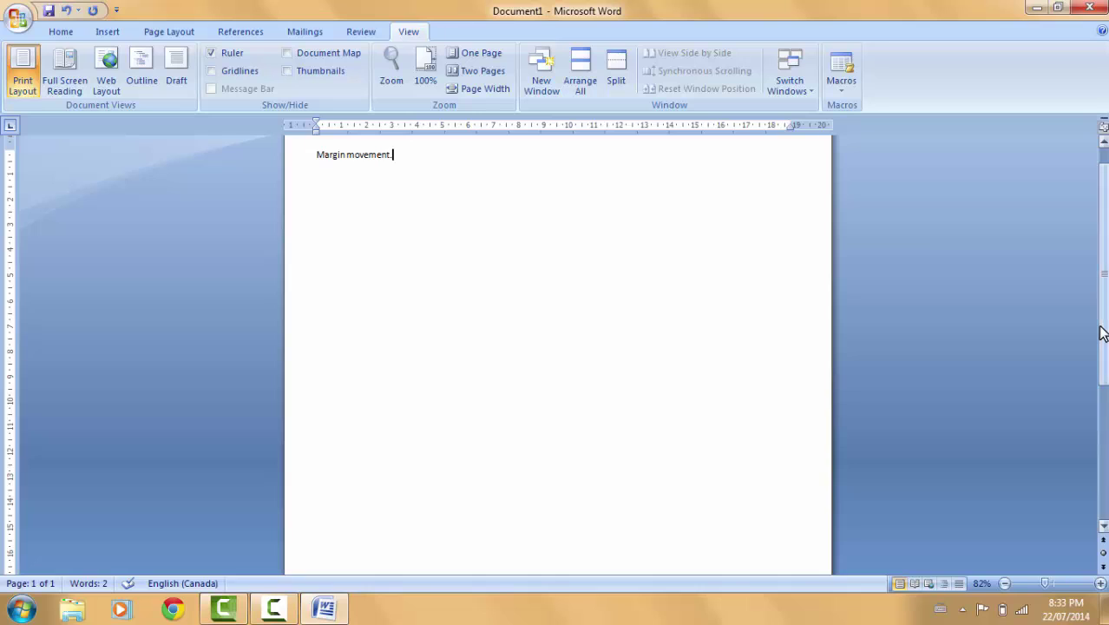
pyautogui.moveTo(1103, 333); pyautogui.dragTo(1102, 310)
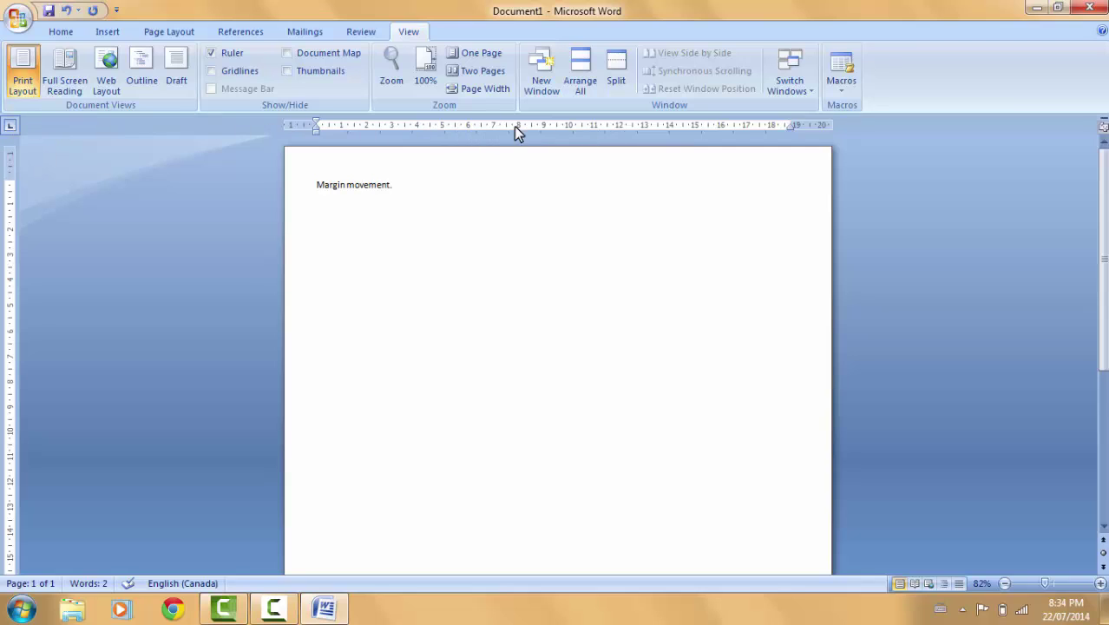
# Set a left tab stop at about 4.3 cm and write "This is the left tab style." on a new line.
pyautogui.click(425, 127)
pyautogui.press('Return')
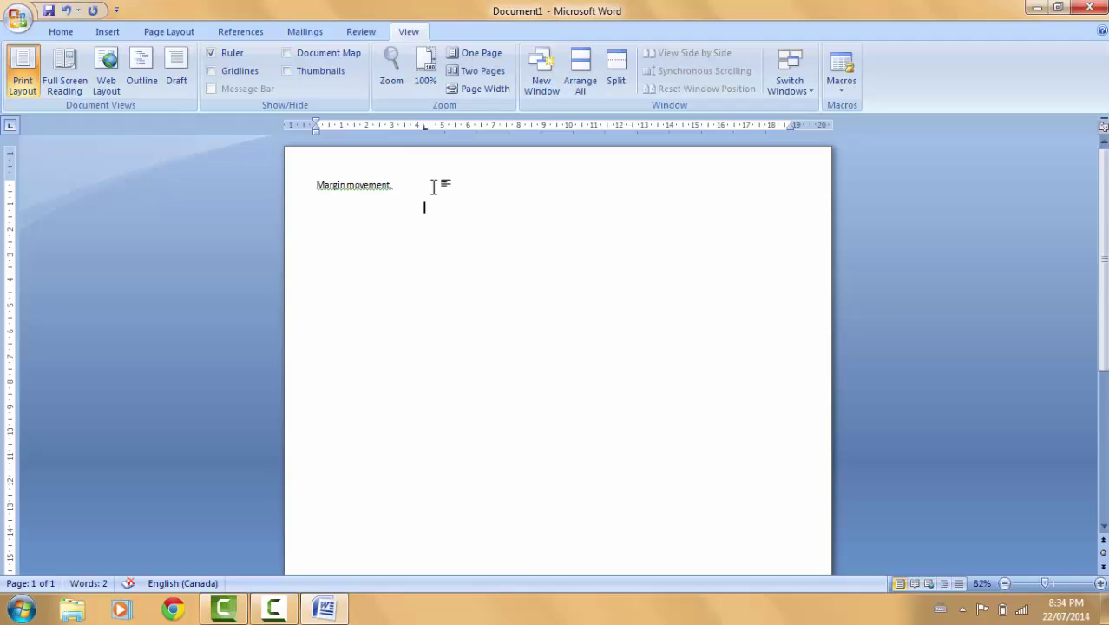
pyautogui.write('This is the left tap st')
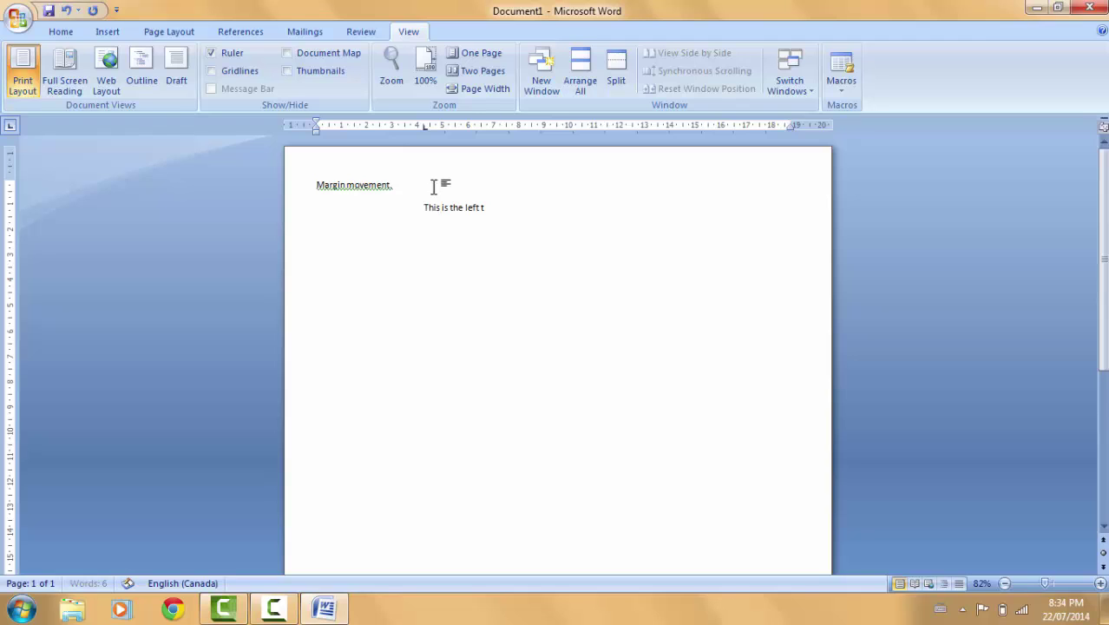
pyautogui.press('BackSpace')
pyautogui.press('BackSpace')
pyautogui.press('BackSpace')
pyautogui.press('BackSpace')
pyautogui.write('b style.')
# Add the line "This is still the left tab style." and remove that line's left tab stop.
pyautogui.press('Return')
pyautogui.write('This is still the left tab style.')
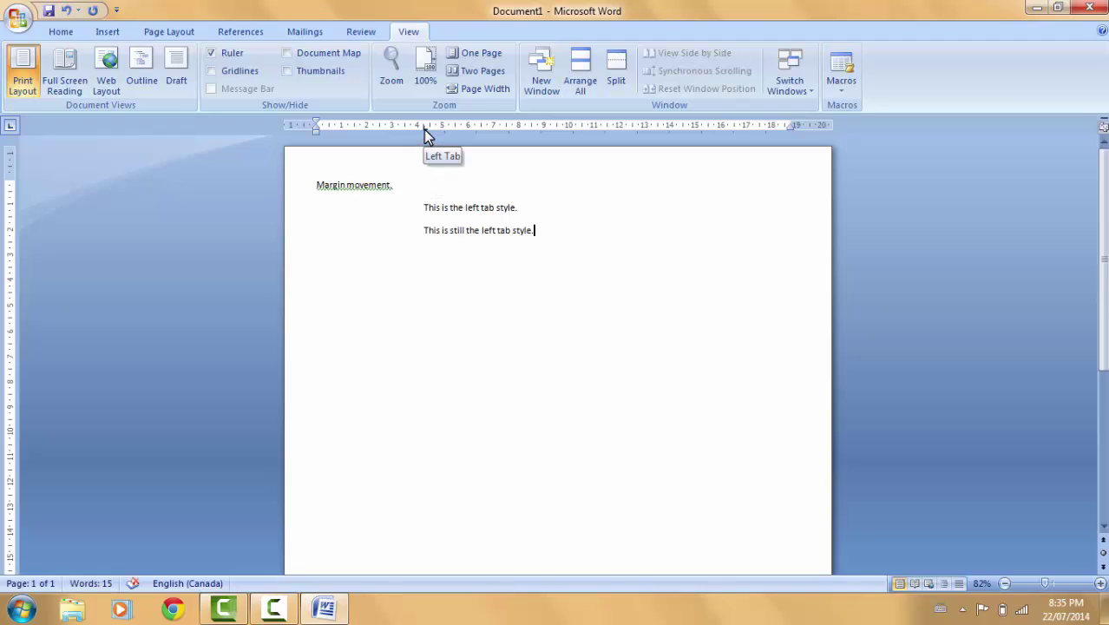
pyautogui.moveTo(423, 129); pyautogui.dragTo(290, 129)
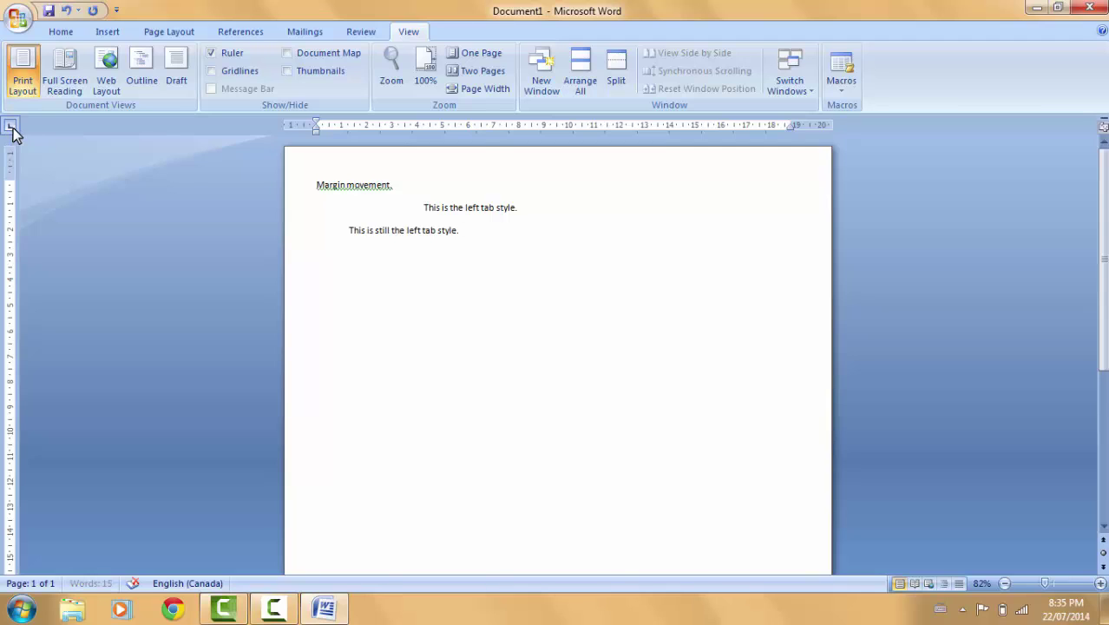
# On a new line, set a center tab stop at about 9.7 cm and write "This is the center tab style.".
pyautogui.press('Return')
pyautogui.click(11, 127)
pyautogui.click(11, 126)
pyautogui.write('This is the center tab style.')
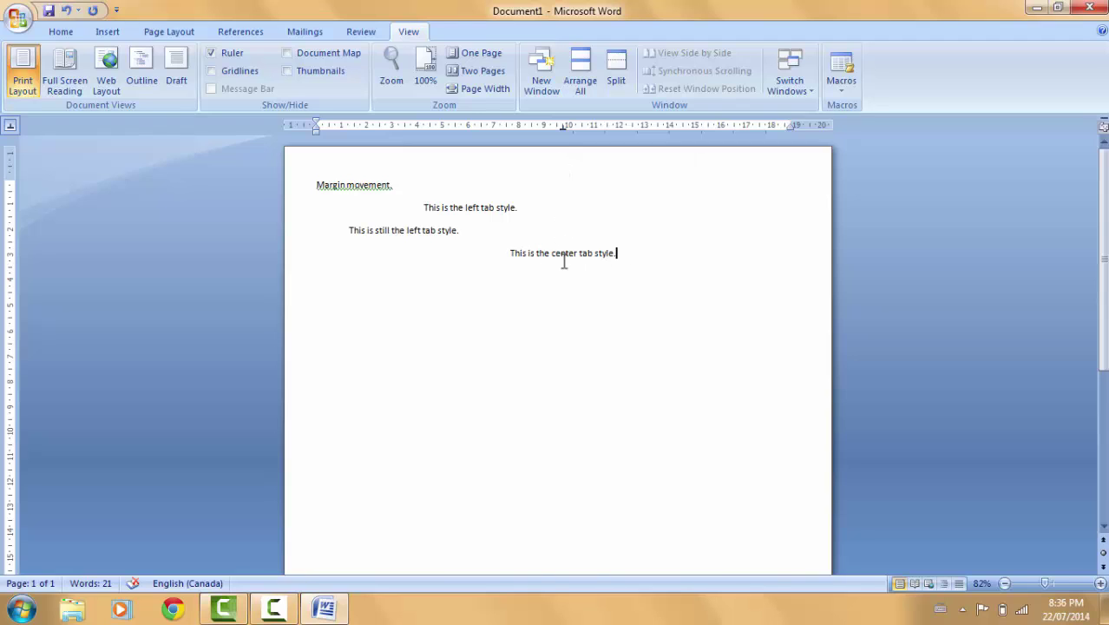
# Add a second center-tabbed line reading "This is still the center tab style.".
pyautogui.press('Return')
pyautogui.write('This is still the c')
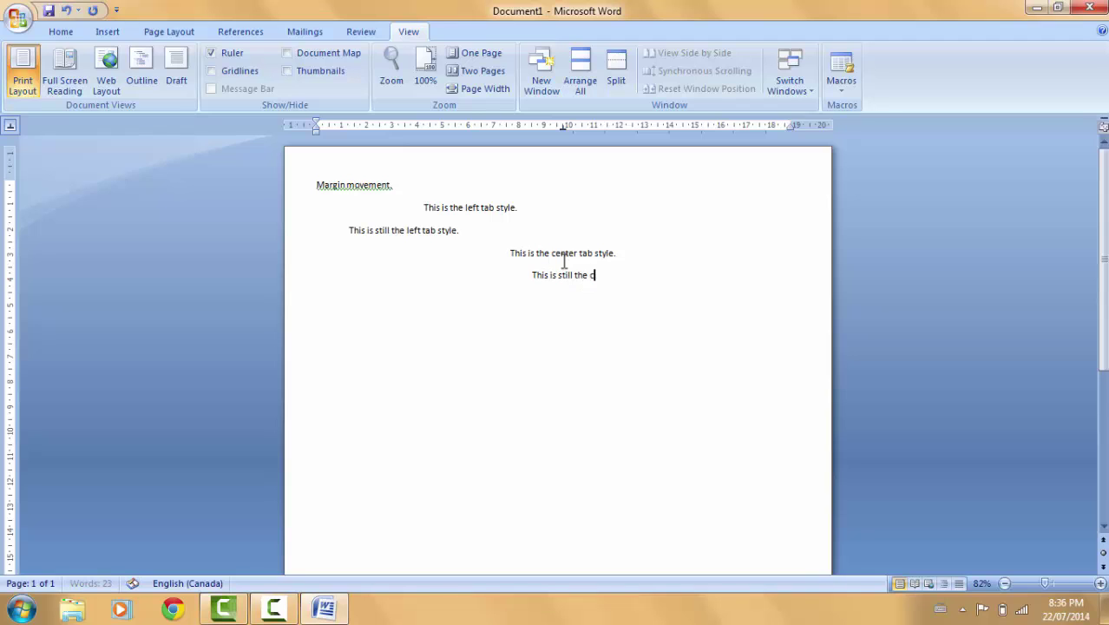
pyautogui.write('enter tab st')
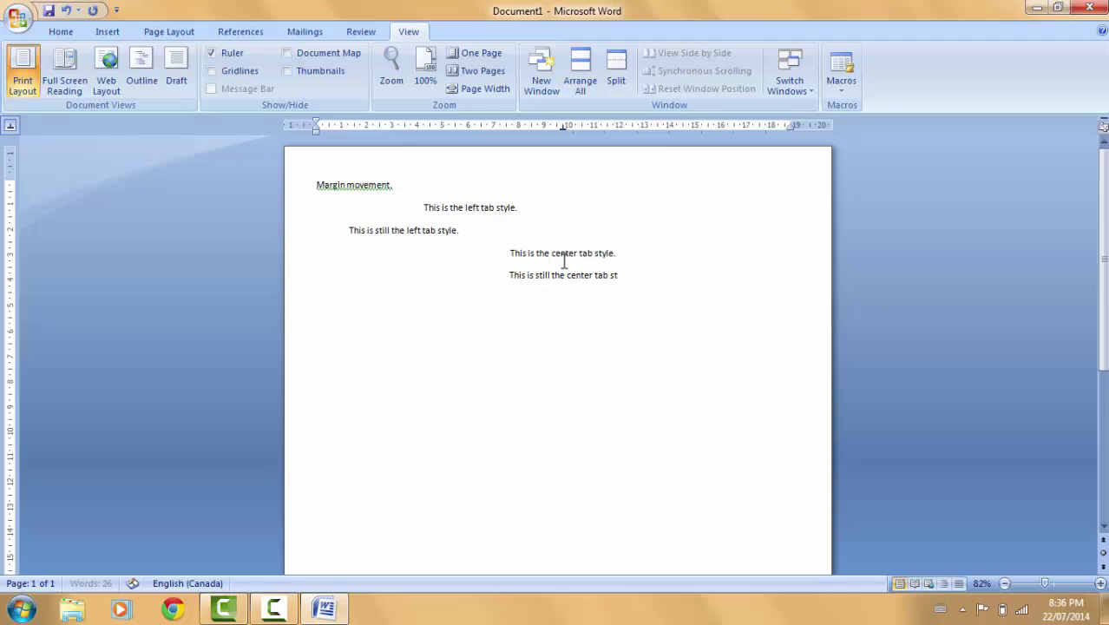
pyautogui.write('yle')
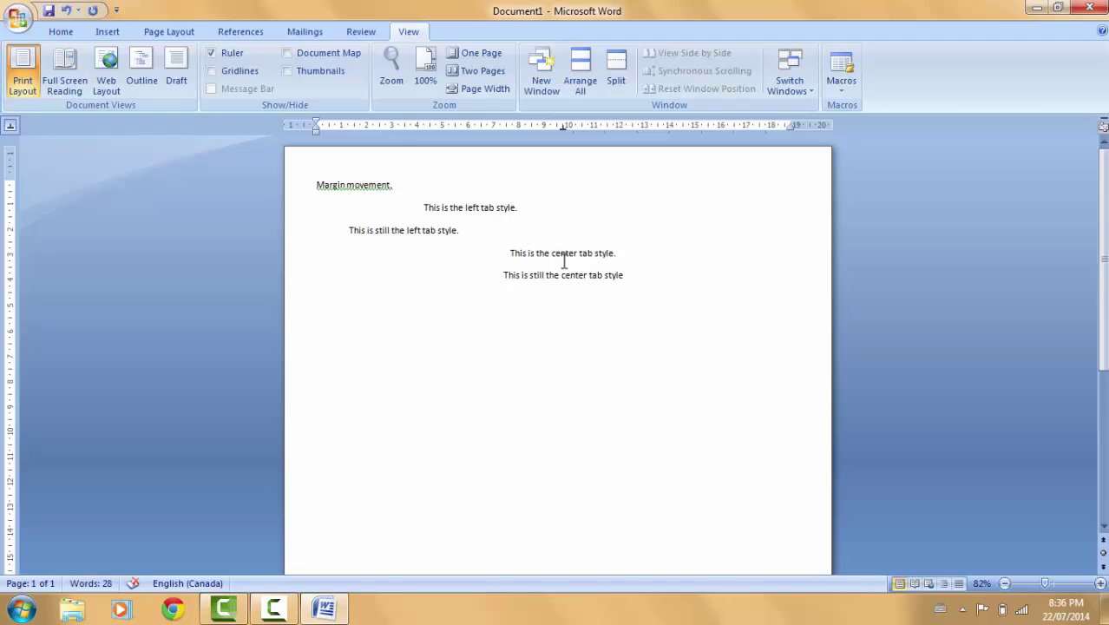
pyautogui.write('.')
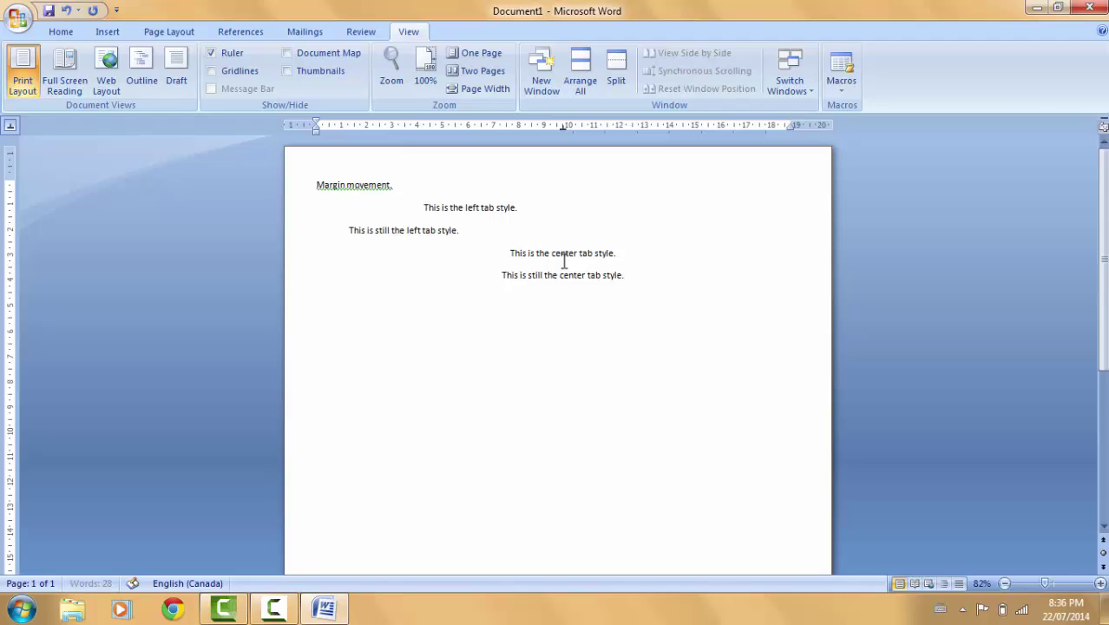
# On a new line, replace the center tab stop with a right one at about 15.7 cm and write "This is the right tab style.".
pyautogui.press('Return')
pyautogui.moveTo(563, 128); pyautogui.dragTo(245, 128)
pyautogui.click(716, 126)
pyautogui.press('Tab')
pyautogui.write('This is the right tab style.')
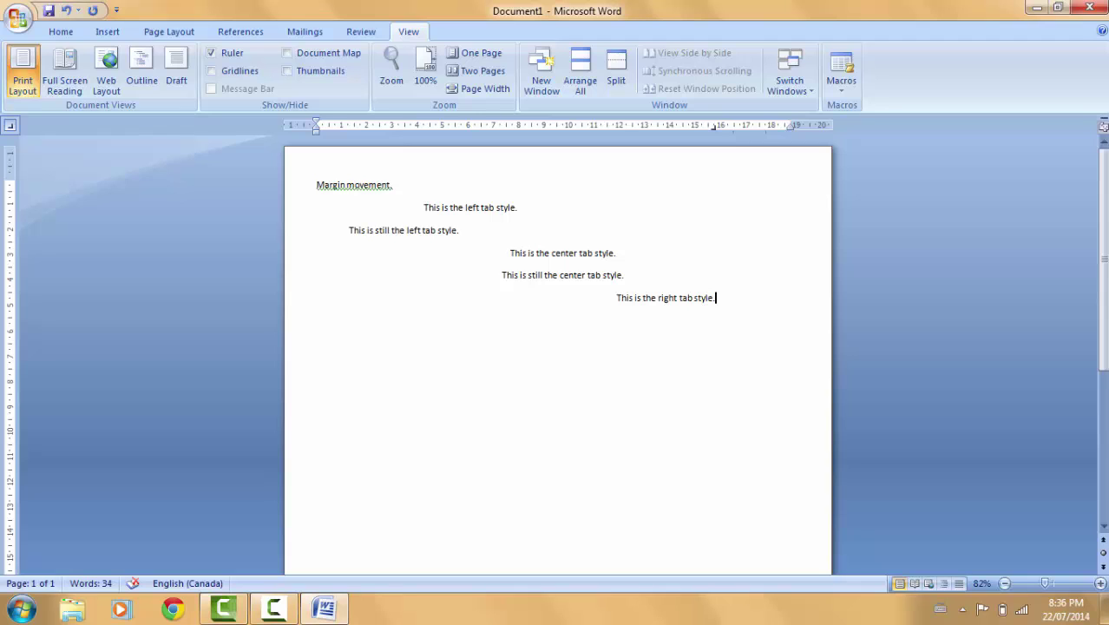
# Add the right-tabbed line "This is still." and clear the right tab stop from the new line below it.
pyautogui.press('Return')
pyautogui.press('Tab')
pyautogui.write('This is still.')
pyautogui.moveTo(715, 130); pyautogui.dragTo(261, 141)
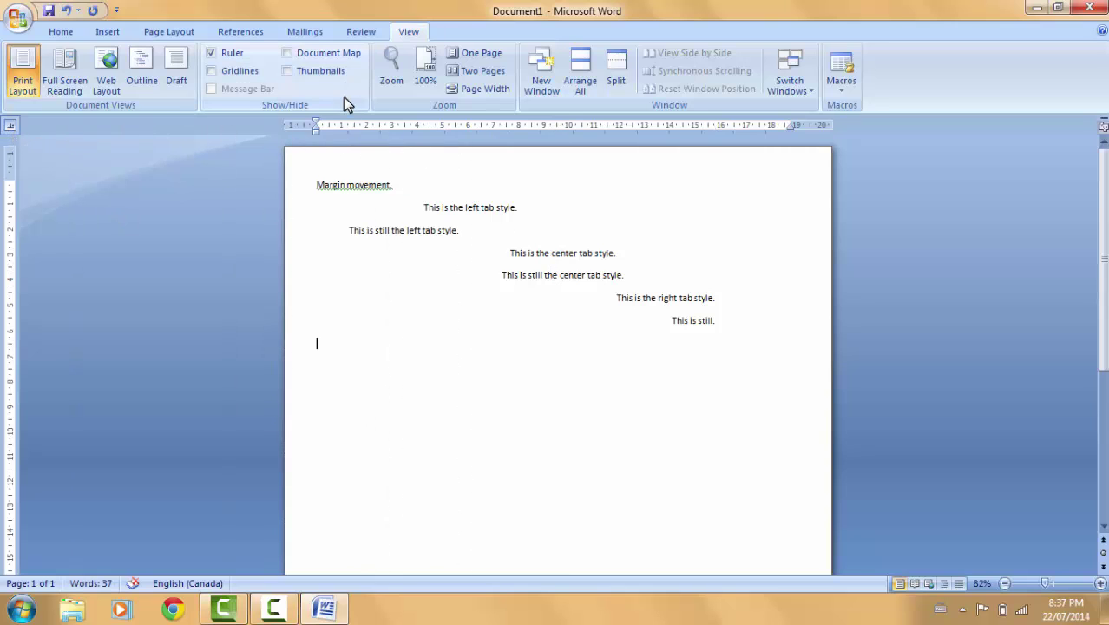
# Set a decimal tab stop at about 9.7 cm and enter 994858586.99, 34585.1 and 1.358684938475758 on separate lines aligned to it.
pyautogui.click(563, 127)
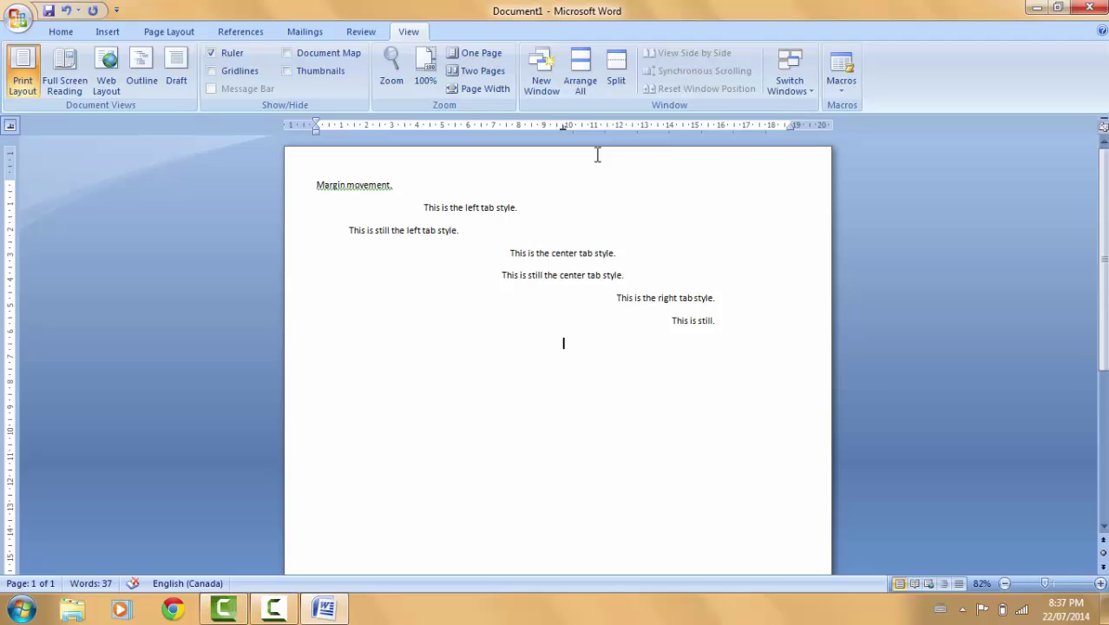
pyautogui.write('994858586.99')
pyautogui.press('Return')
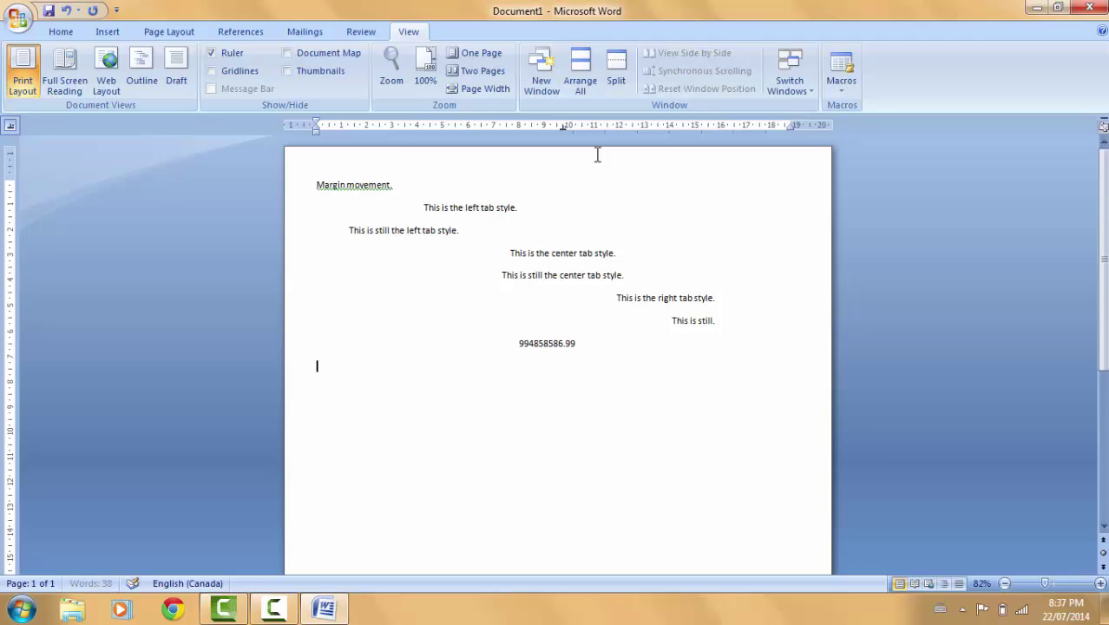
pyautogui.press('Tab')
pyautogui.write('34585.1')
pyautogui.press('Return')
pyautogui.write('1.358684938475758')
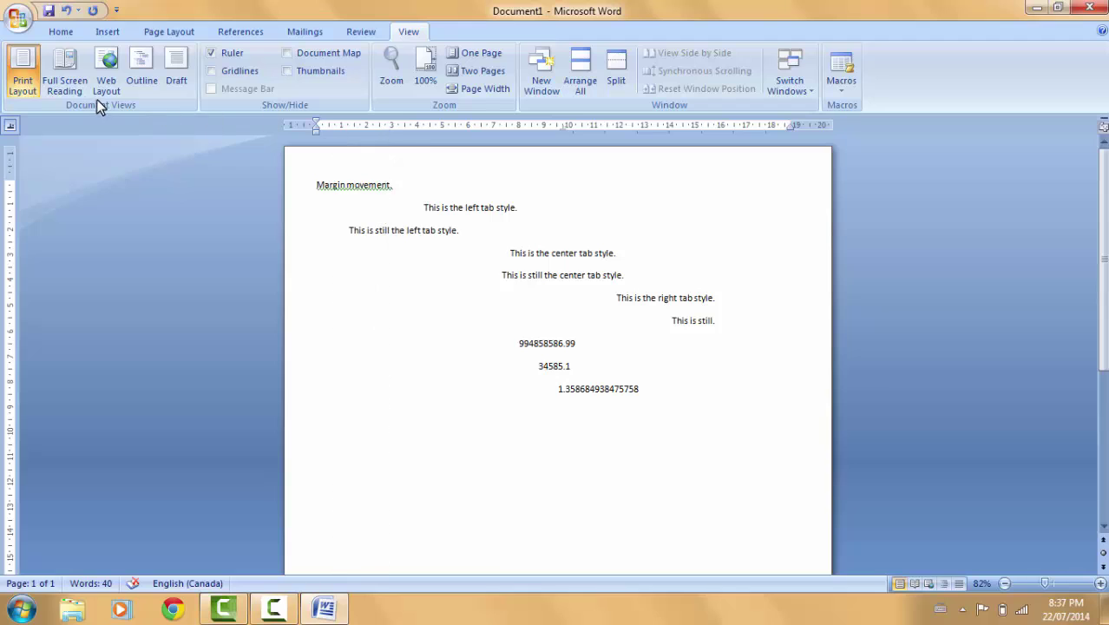
# Try a bar tab stop at about 5.3 cm on the horizontal ruler and remove it again.
pyautogui.click(10, 126)
pyautogui.click(451, 124)
pyautogui.moveTo(446, 128); pyautogui.dragTo(79, 140)
pyautogui.press('BackSpace')
# Cycle the ruler's tab type past the indent options back to the left tab.
pyautogui.click(11, 130)
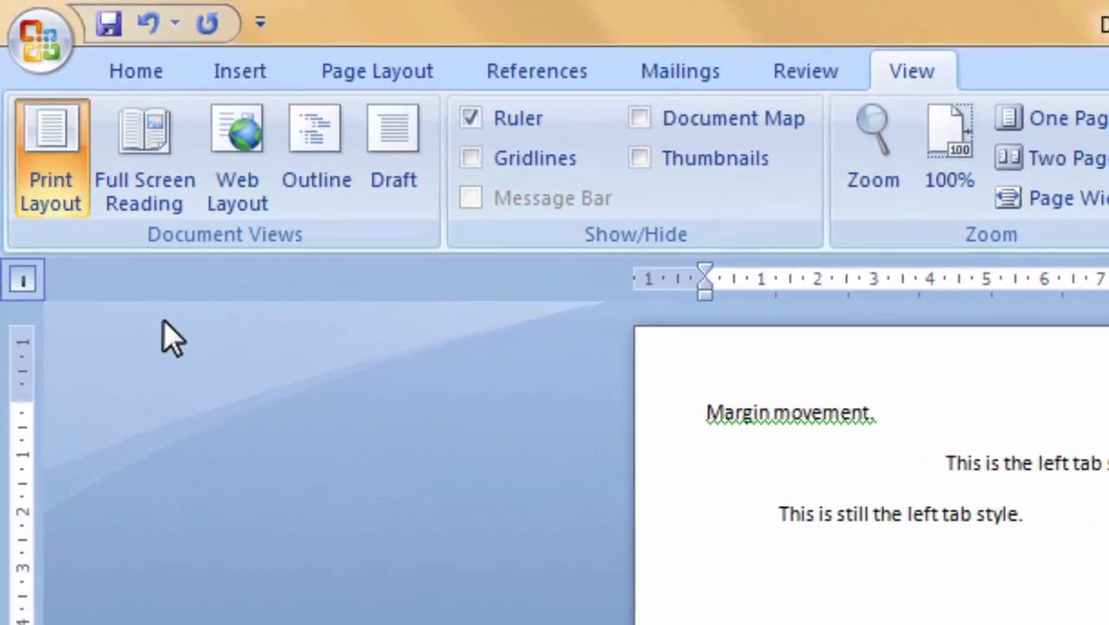
pyautogui.click(29, 291)
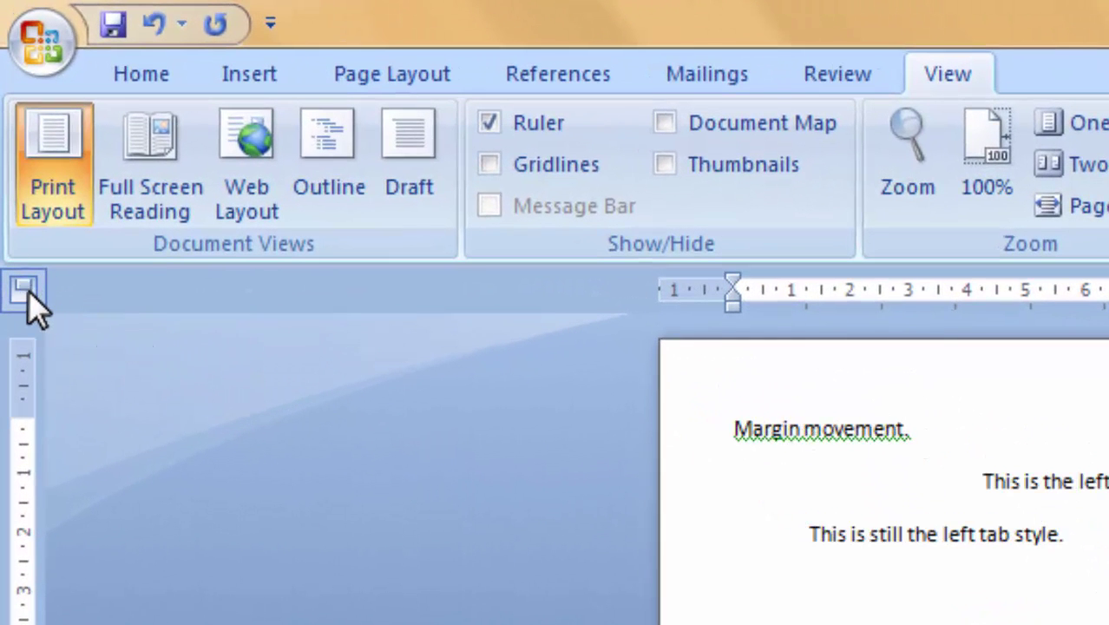
pyautogui.click(27, 292)
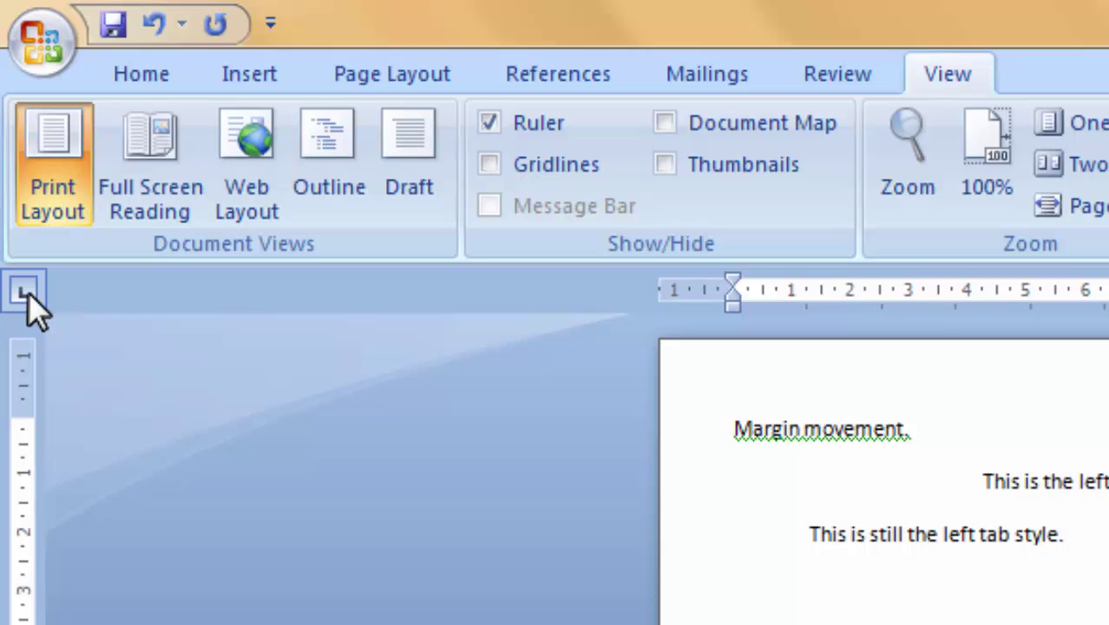